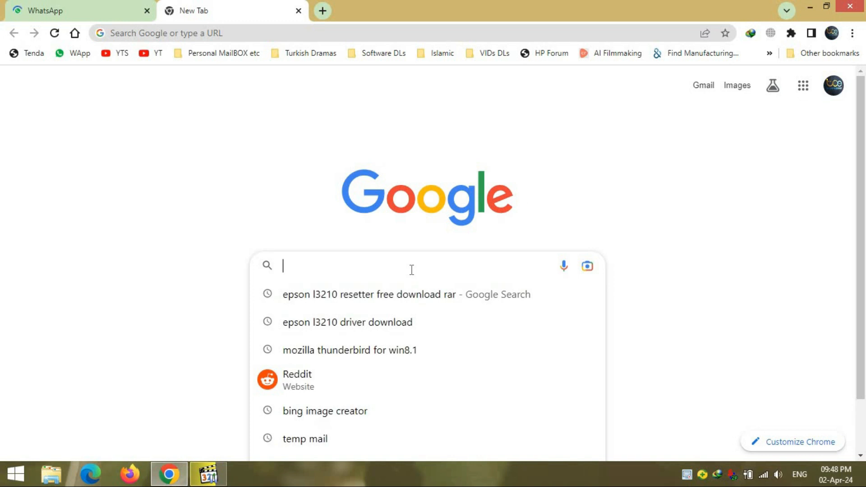
# Search Google for "EPSON L3210 Driver download".
pyautogui.write('PSON L321')
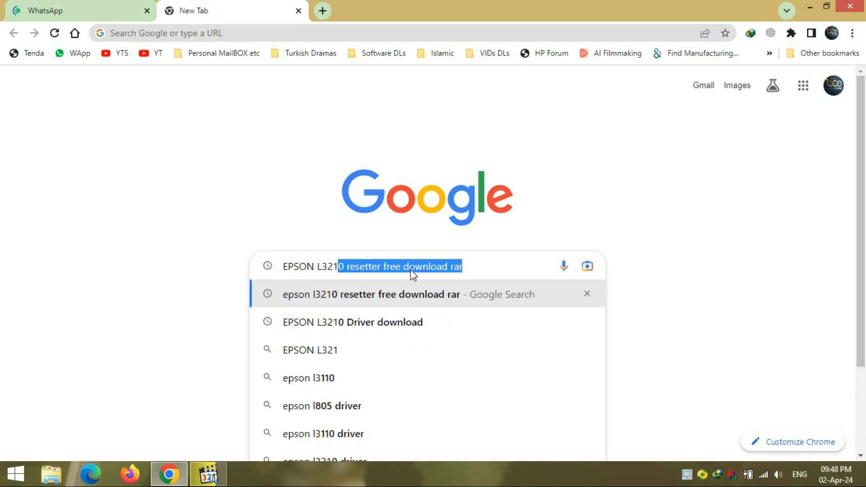
pyautogui.write('0 Driver ')
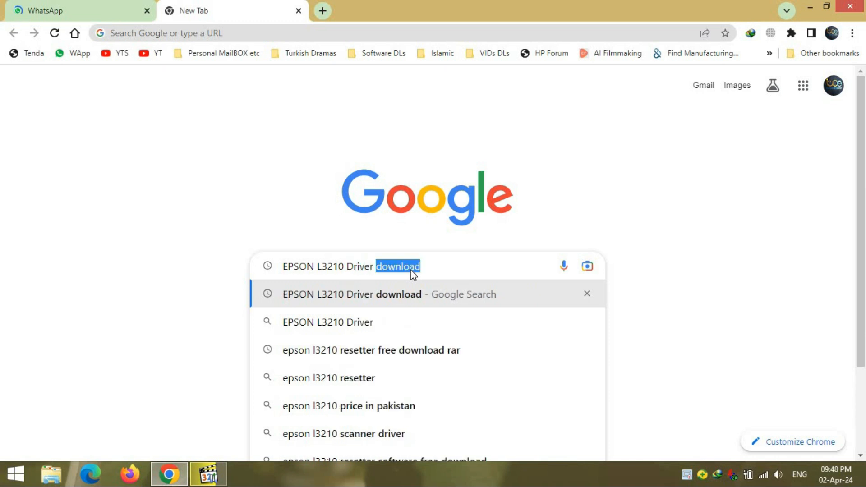
pyautogui.write('download')
pyautogui.press('Return')
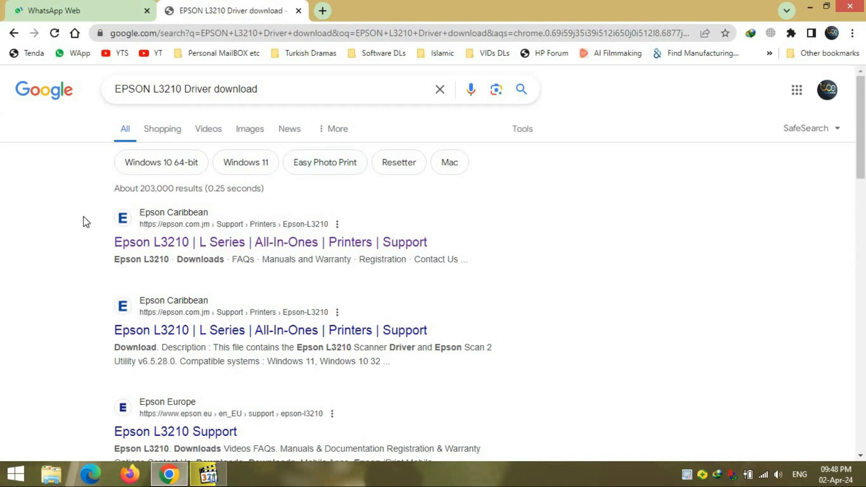
# Open the first Epson Caribbean search result for the Epson L3210 in a new tab and switch to that support page.
pyautogui.rightClick(174, 245)
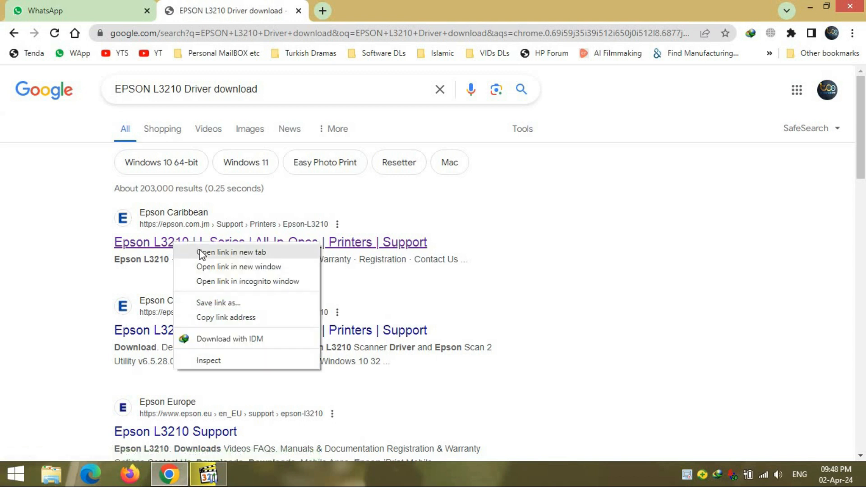
pyautogui.click(199, 249)
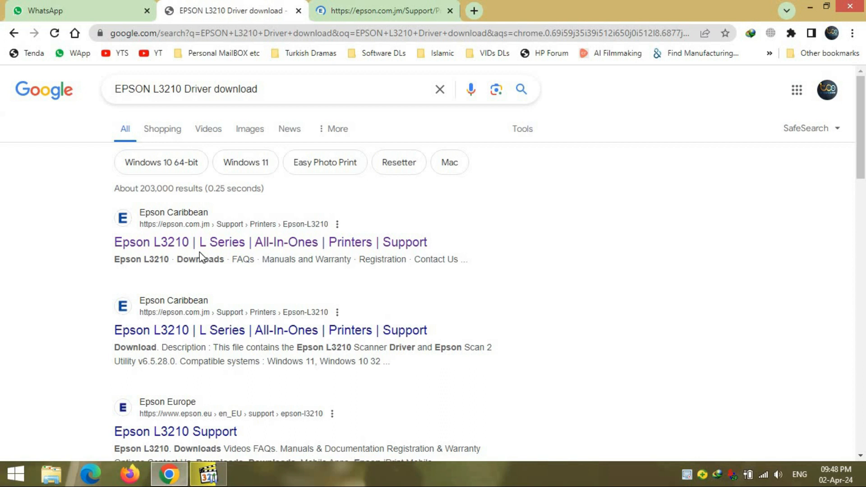
pyautogui.click(386, 11)
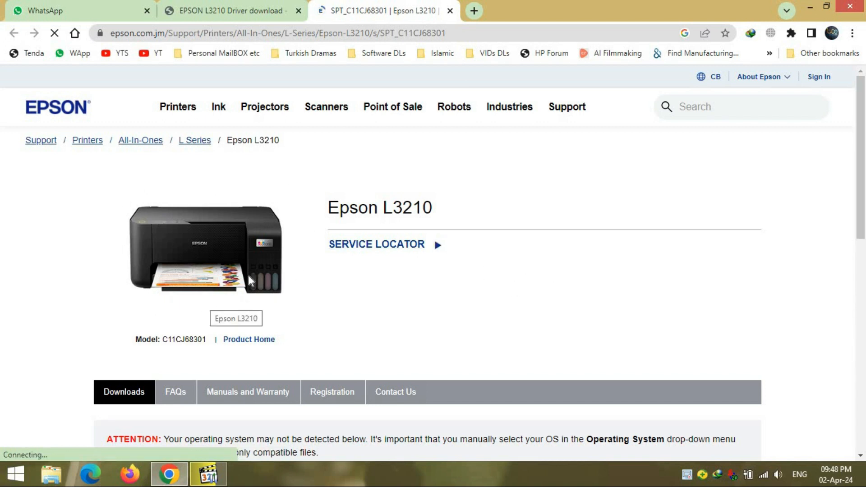
pyautogui.scroll(-3, 396, 286)
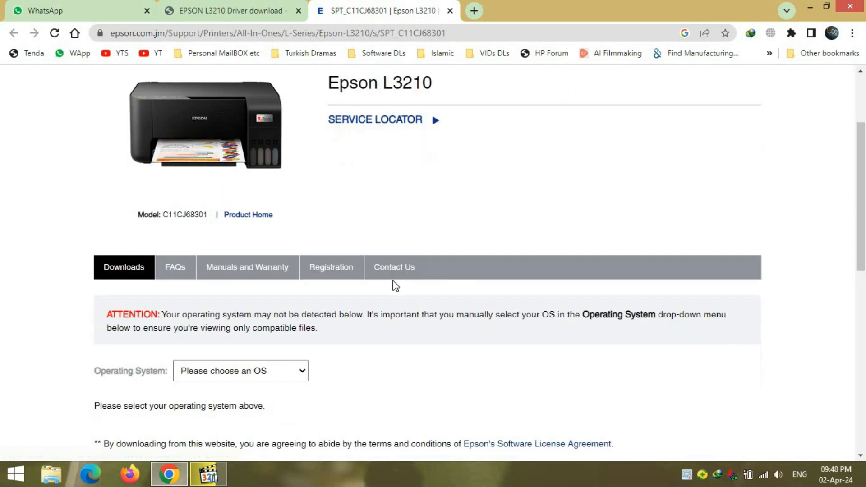
pyautogui.scroll(-2, 395, 286)
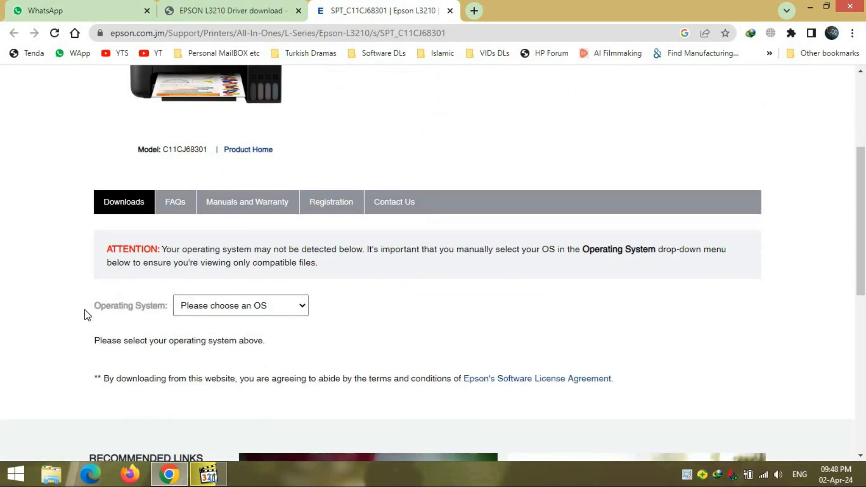
# Minimize the browser and check the computer's Windows edition and system type in the properties of This PC.
pyautogui.click(811, 8)
pyautogui.rightClick(31, 21)
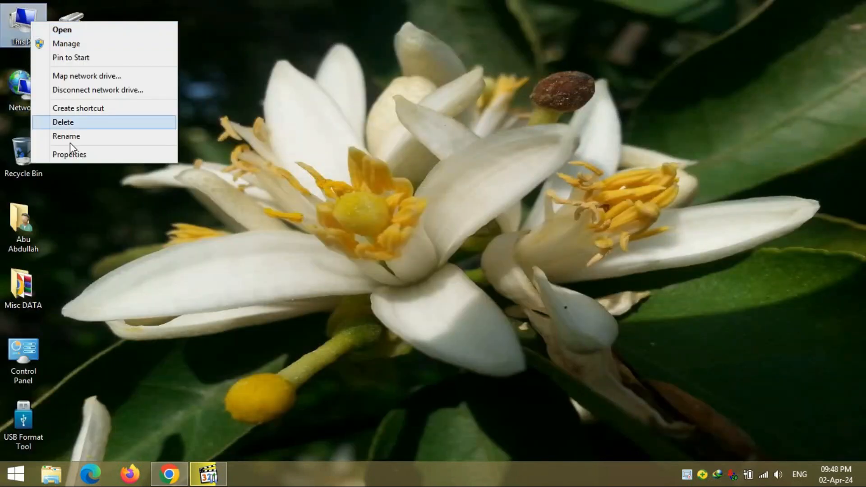
pyautogui.click(80, 155)
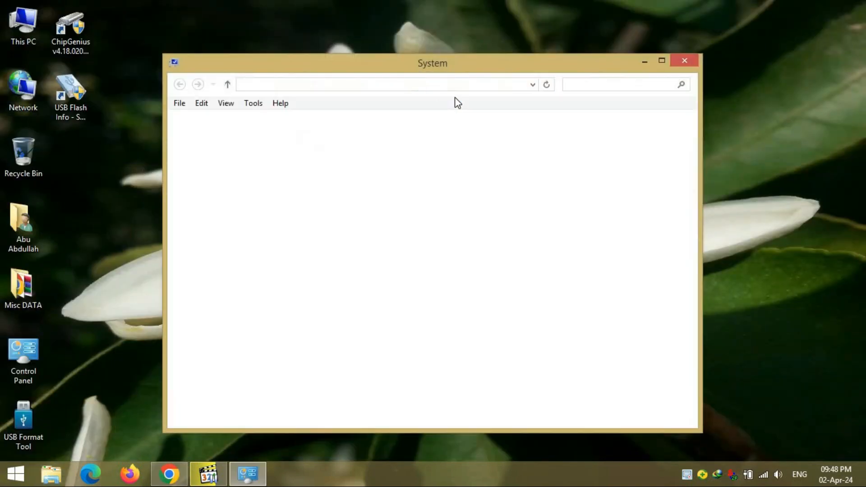
pyautogui.doubleClick(481, 71)
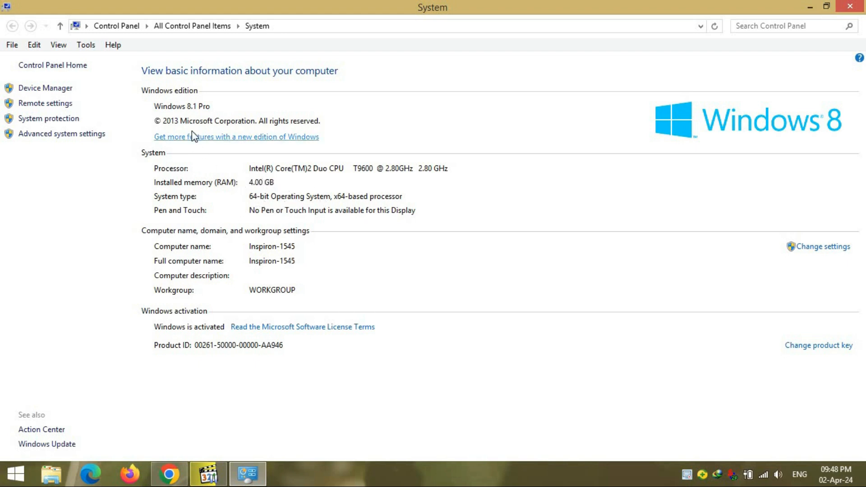
pyautogui.click(849, 6)
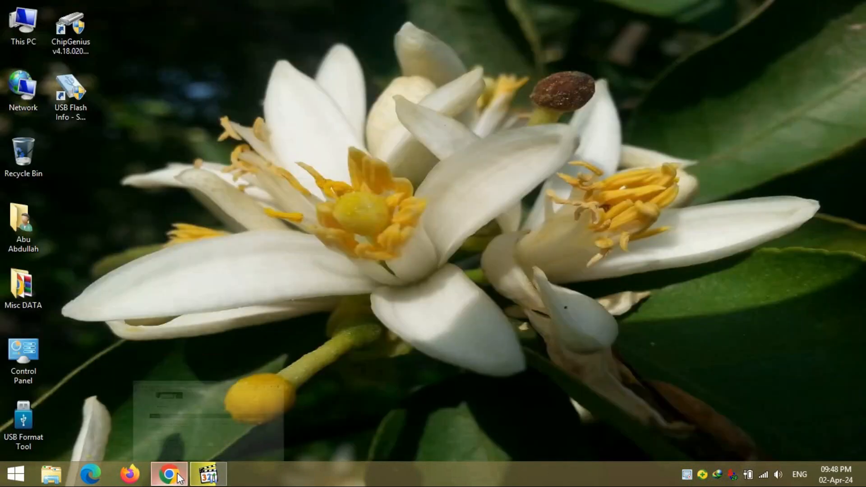
# Switch back to Chrome and choose Windows 8.1 64-bit as the operating system on the Epson L3210 support page.
pyautogui.click(179, 477)
pyautogui.click(302, 307)
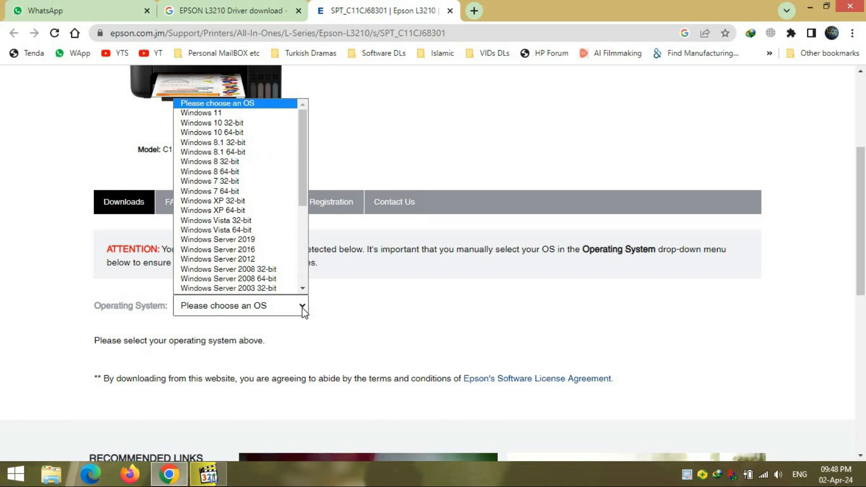
pyautogui.click(251, 153)
pyautogui.click(327, 309)
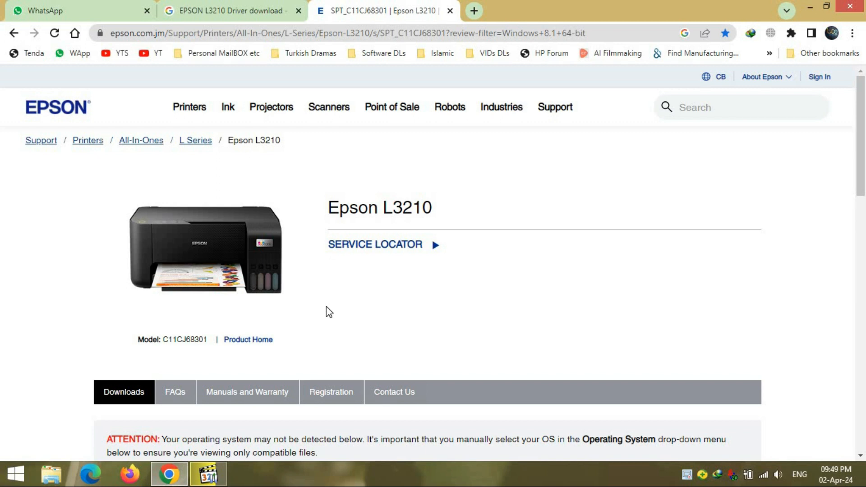
# Download the recommended Drivers and Utilities Combo Package Installer, L3210_Lite_LA.exe, to the Downloads folder and hide its progress window.
pyautogui.scroll(-5, 354, 316)
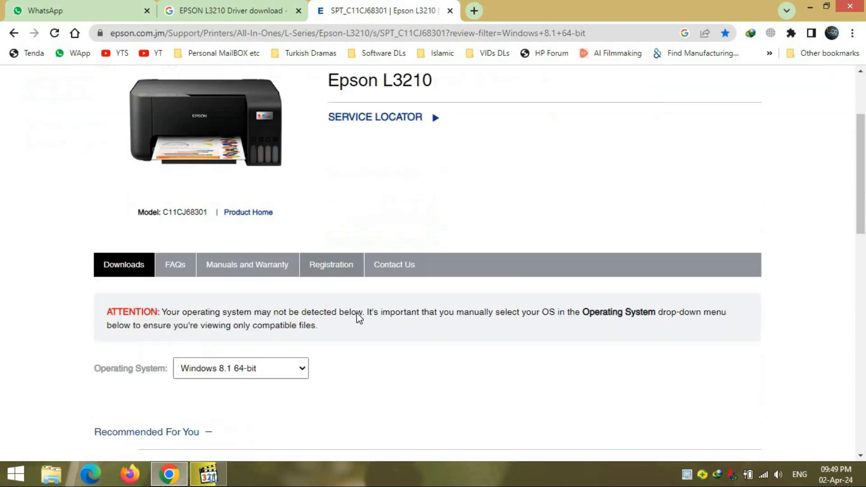
pyautogui.scroll(-3, 342, 321)
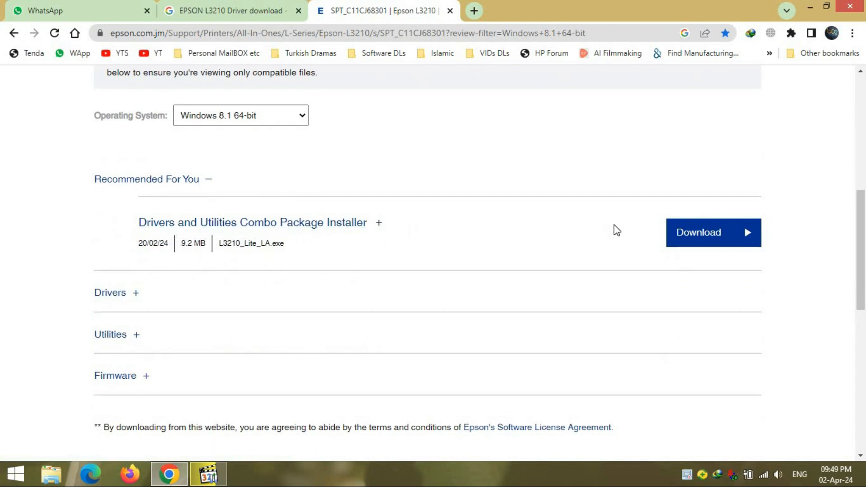
pyautogui.click(695, 230)
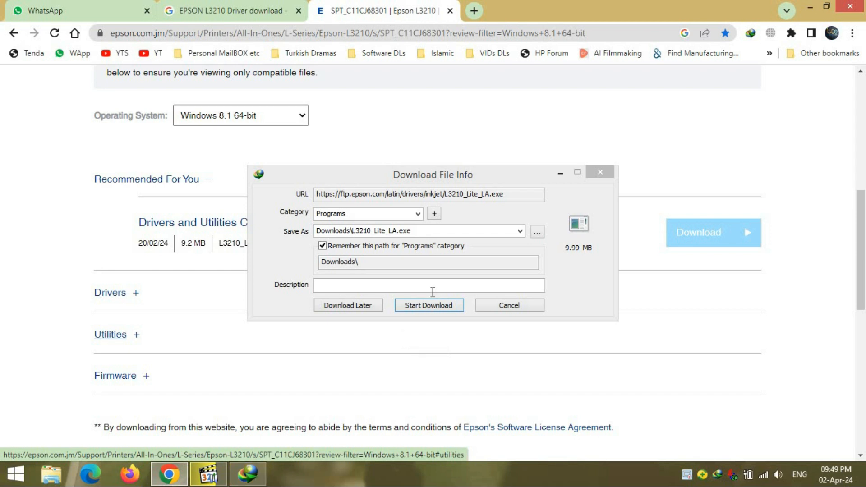
pyautogui.click(434, 310)
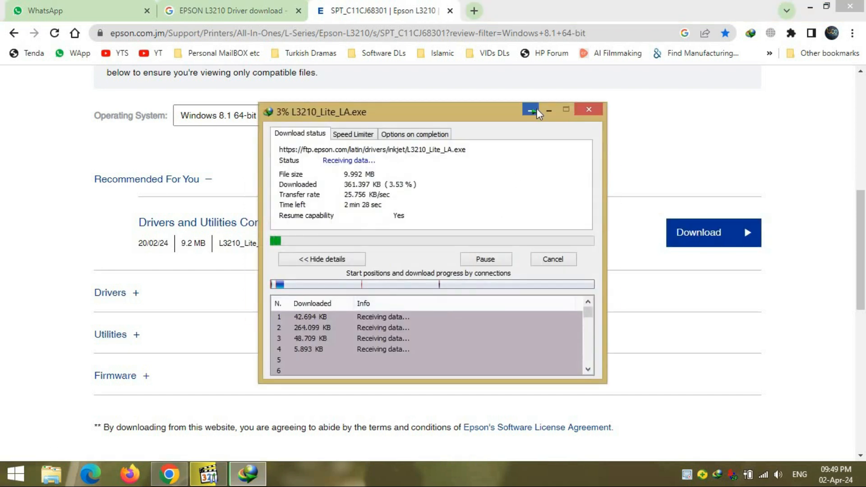
pyautogui.click(531, 109)
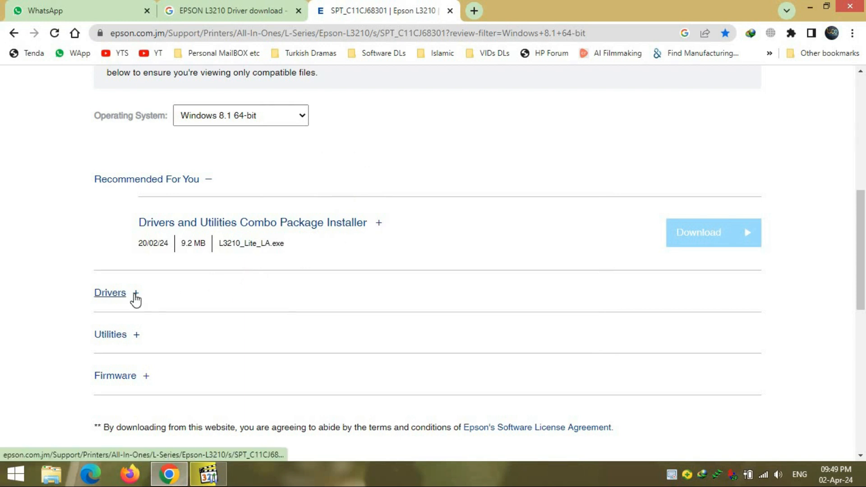
# Expand the Drivers section and open Printer Driver v3.04.00 and Scanner Driver and Epson Scan 2 Utility v6.5.28.0 in new tabs.
pyautogui.click(135, 295)
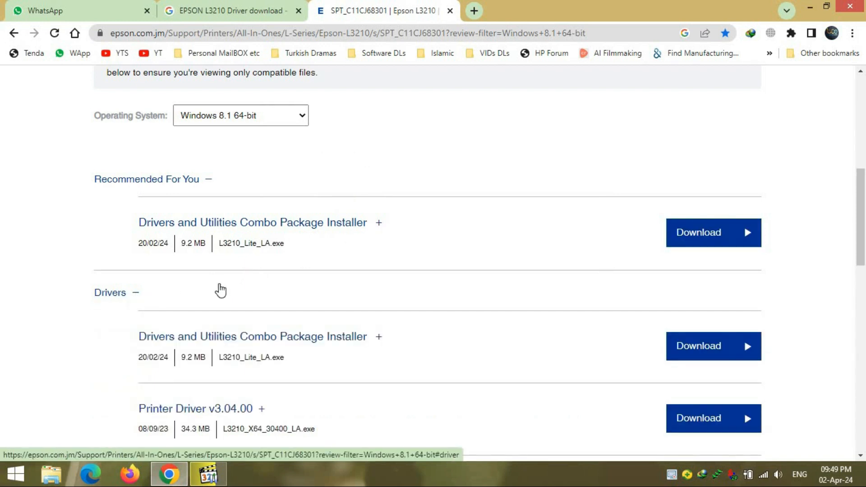
pyautogui.scroll(-4, 229, 287)
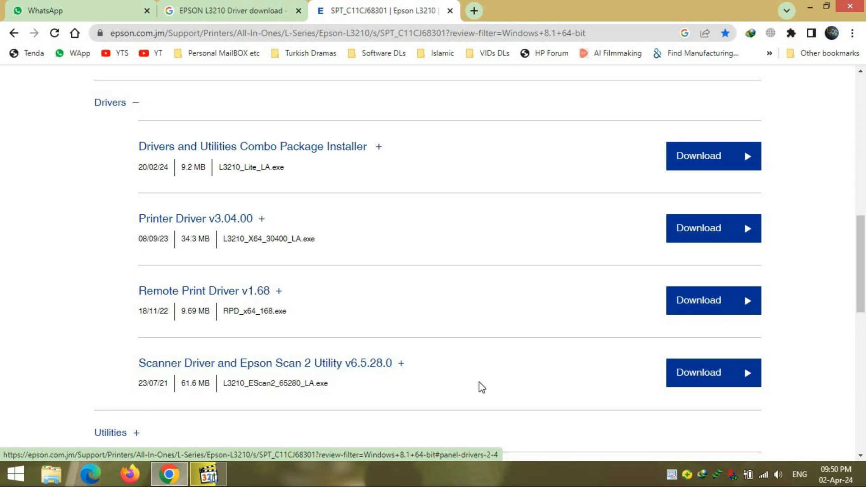
pyautogui.rightClick(169, 222)
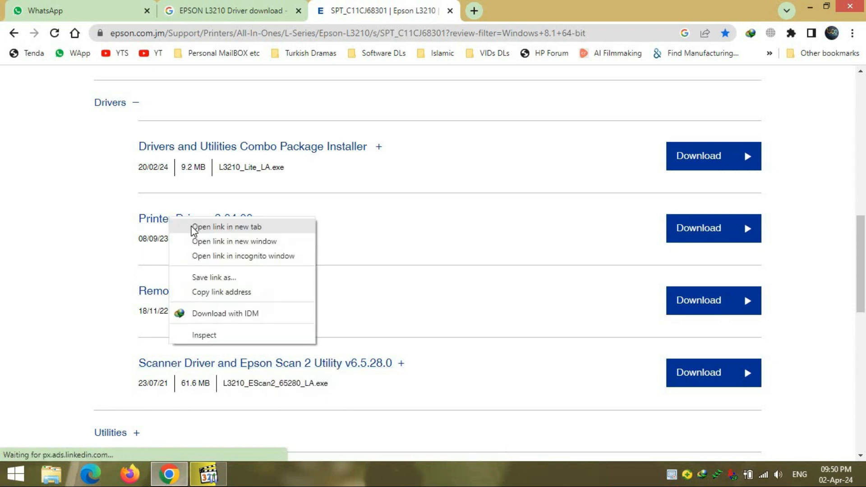
pyautogui.click(194, 227)
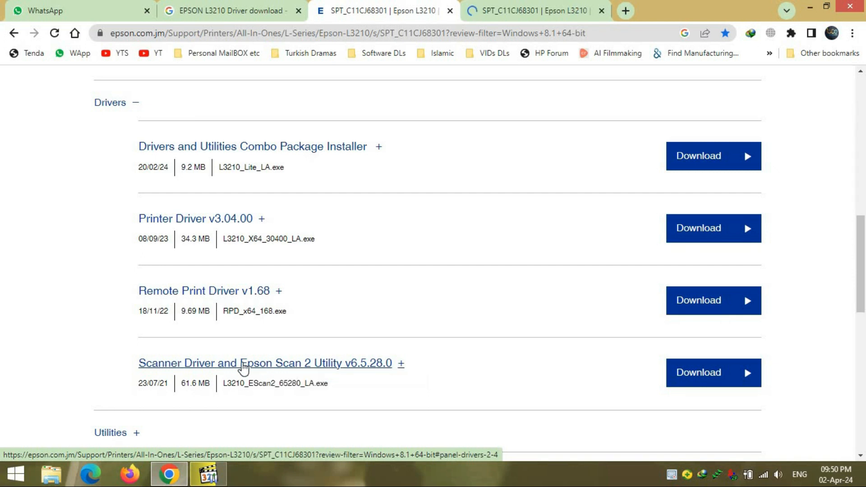
pyautogui.rightClick(242, 367)
pyautogui.click(281, 246)
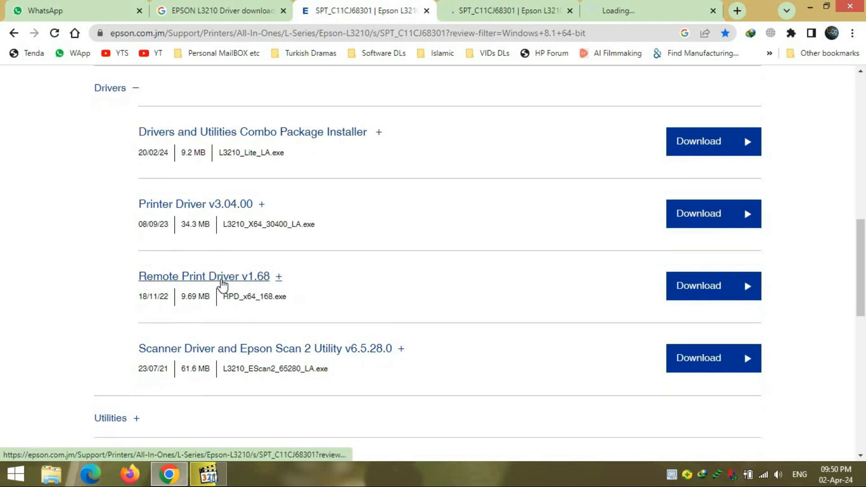
# Expand the Utilities section of the support page and look through the software it offers.
pyautogui.scroll(-4, 144, 334)
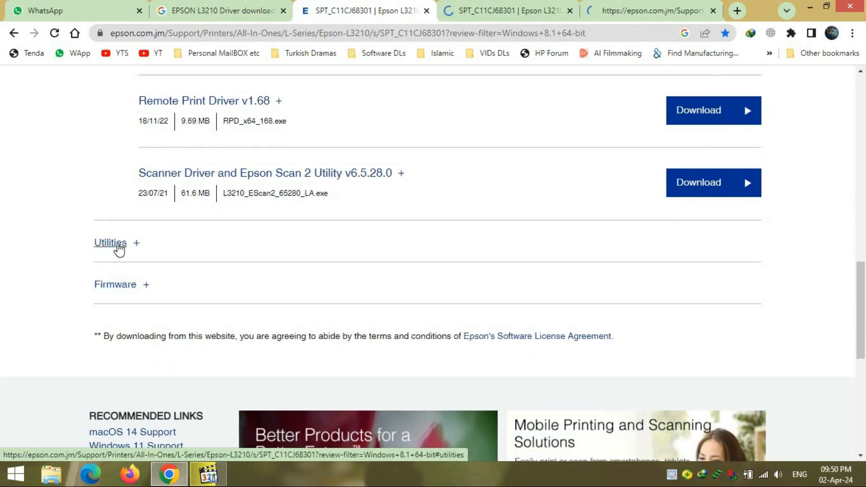
pyautogui.click(119, 250)
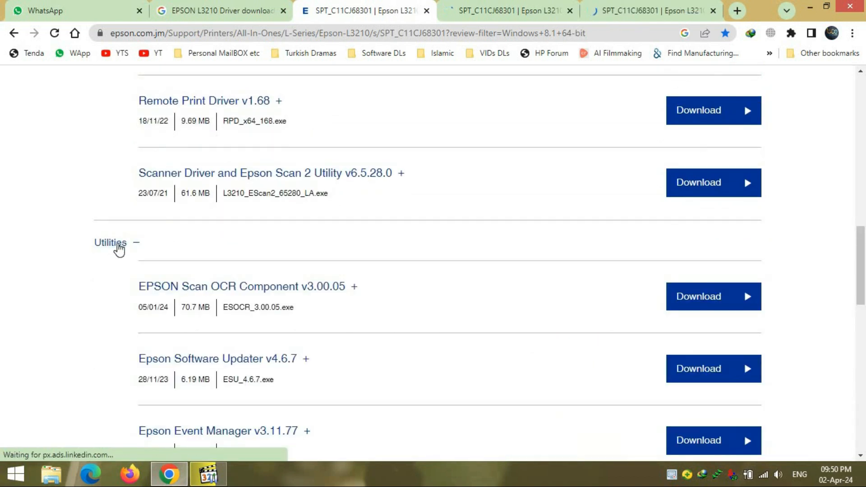
pyautogui.scroll(-7, 119, 250)
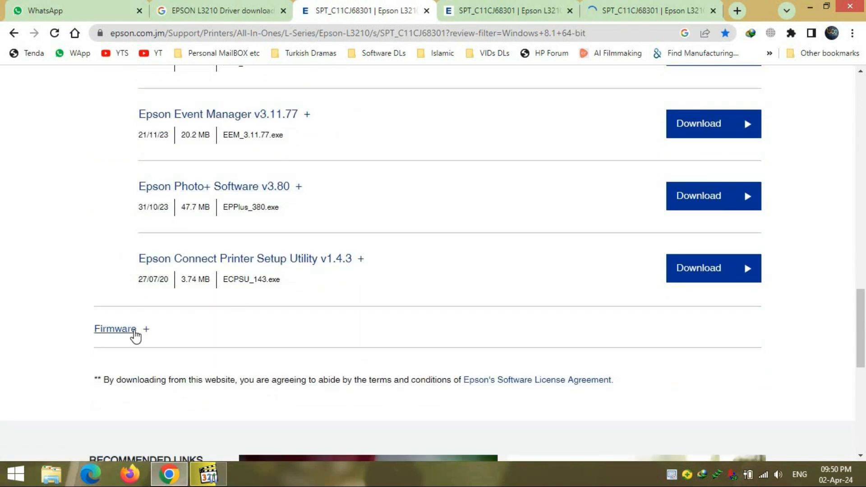
# Expand the Firmware section and download Firmware Updater version XH14L4 as FWCJ68TL_XH14L4.zip to the Downloads folder, hiding its progress window.
pyautogui.click(134, 332)
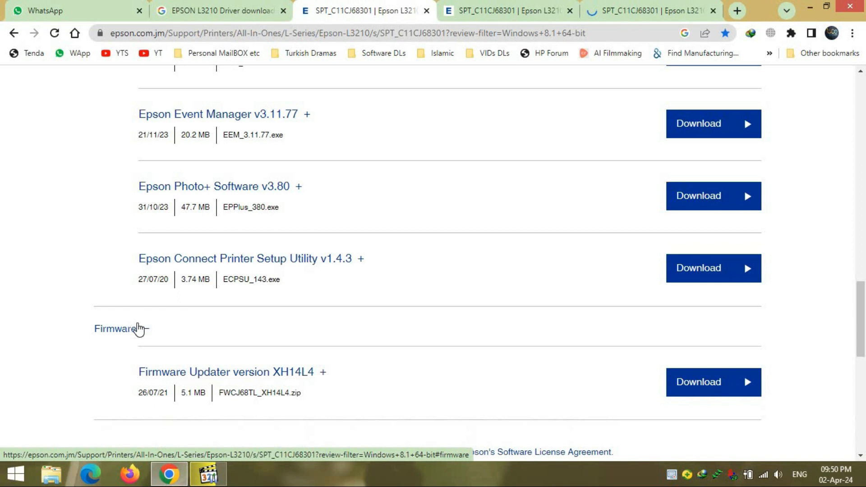
pyautogui.scroll(-2, 180, 324)
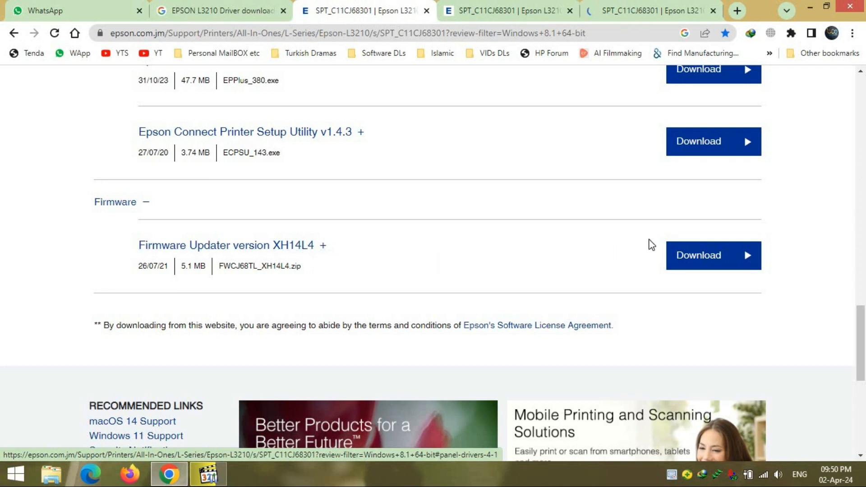
pyautogui.click(701, 255)
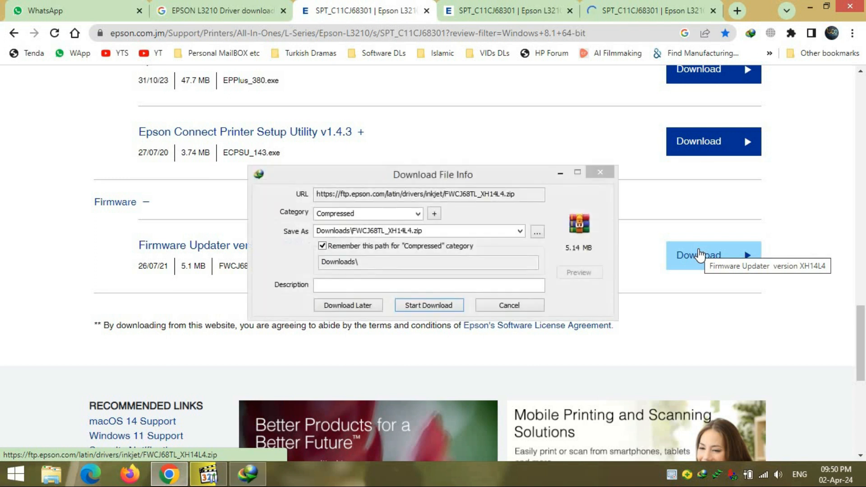
pyautogui.click(430, 305)
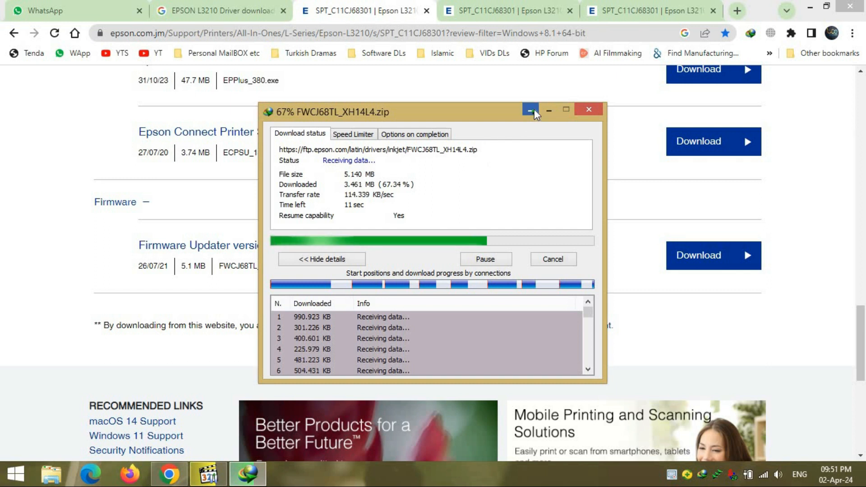
pyautogui.click(531, 111)
pyautogui.scroll(3, 627, 202)
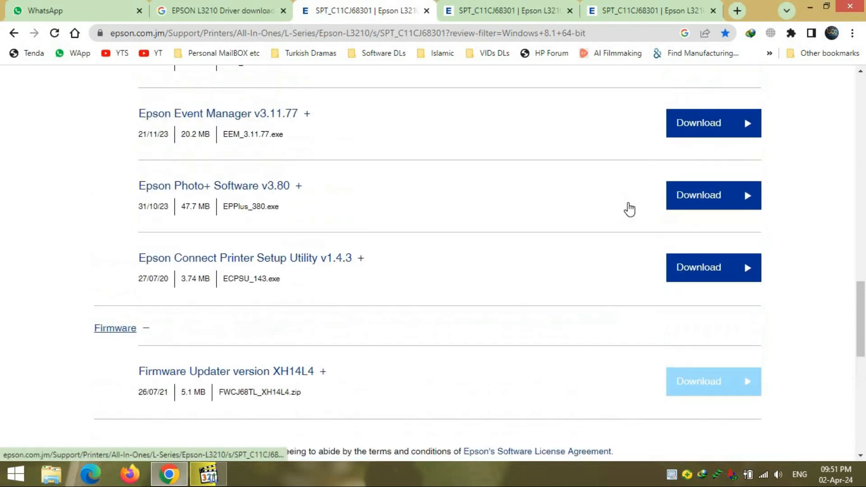
pyautogui.scroll(4, 627, 202)
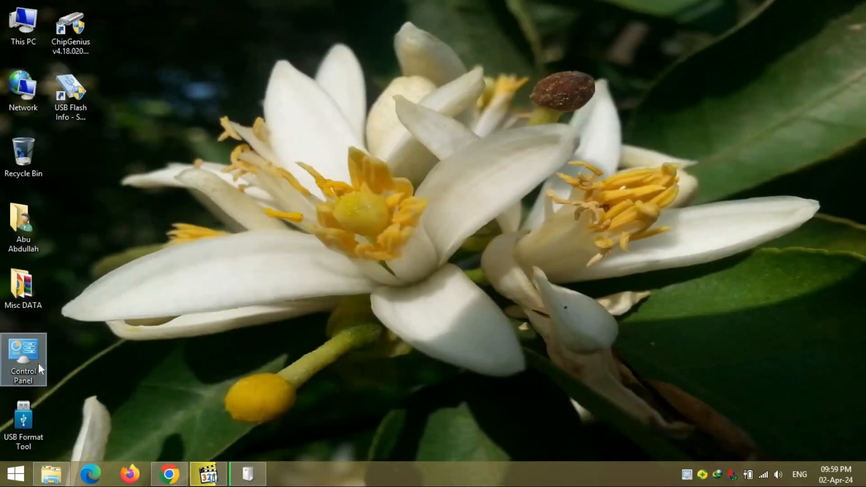
# Open Control Panel in a maximized window and go to Devices and Printers.
pyautogui.doubleClick(39, 364)
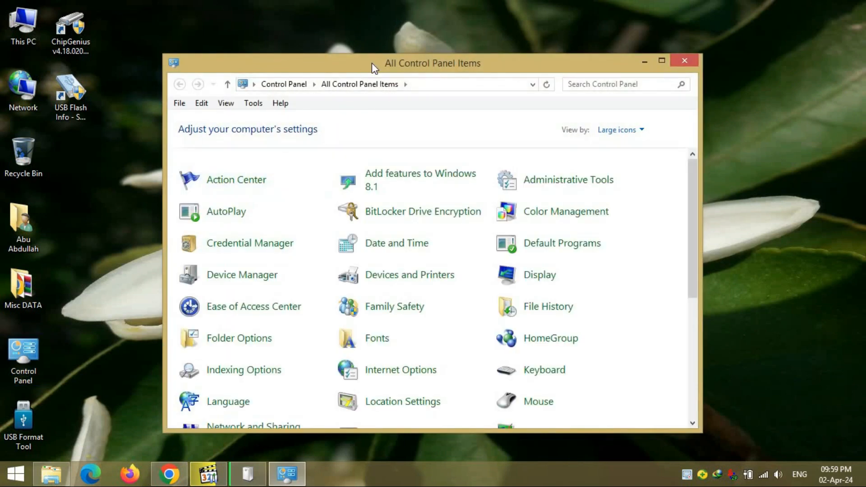
pyautogui.doubleClick(372, 63)
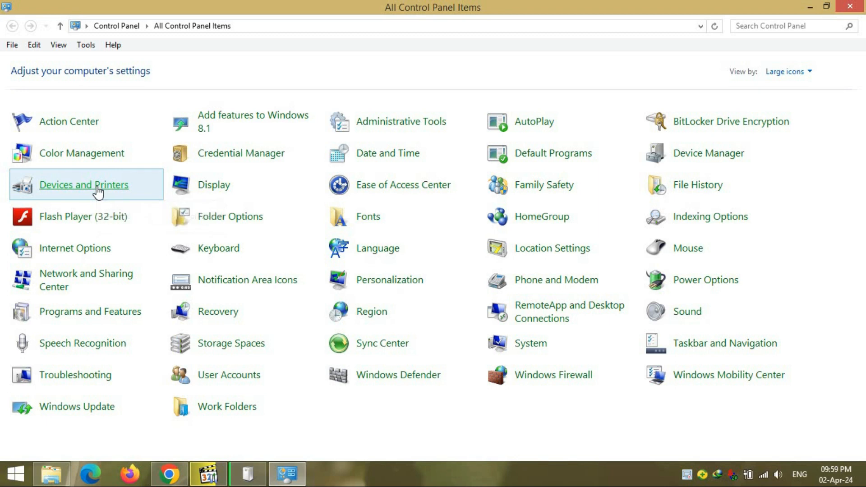
pyautogui.click(97, 191)
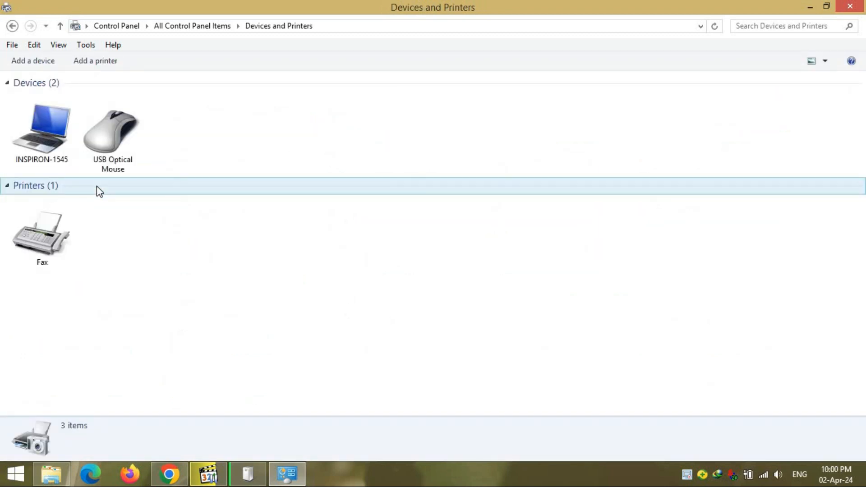
# Sort the EPSON L3210 Driver folder by size and extract RPD_x64_168, L3210_X64_30400_LA and L3210_EScan2_65280_LA into separate folders.
pyautogui.click(51, 473)
pyautogui.doubleClick(296, 90)
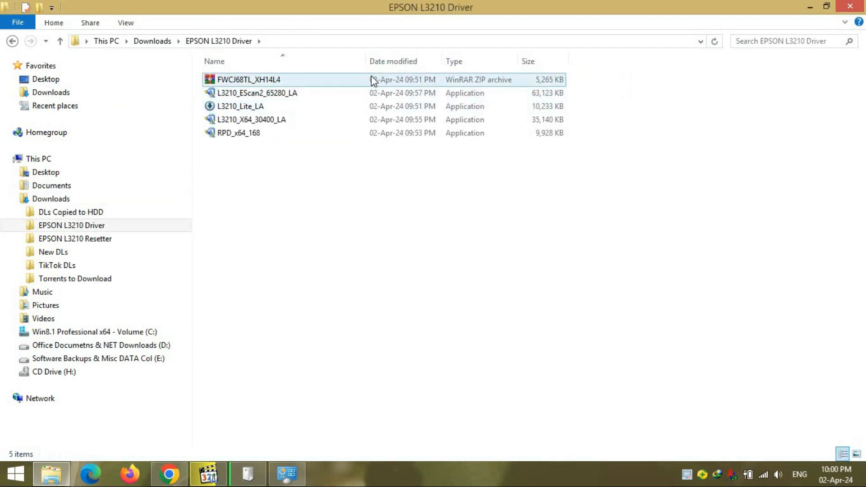
pyautogui.click(531, 64)
pyautogui.click(531, 64)
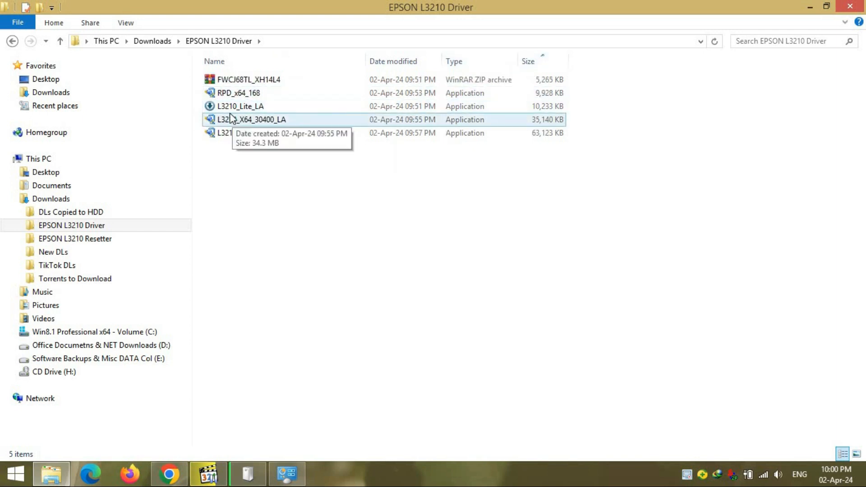
pyautogui.moveTo(224, 124)
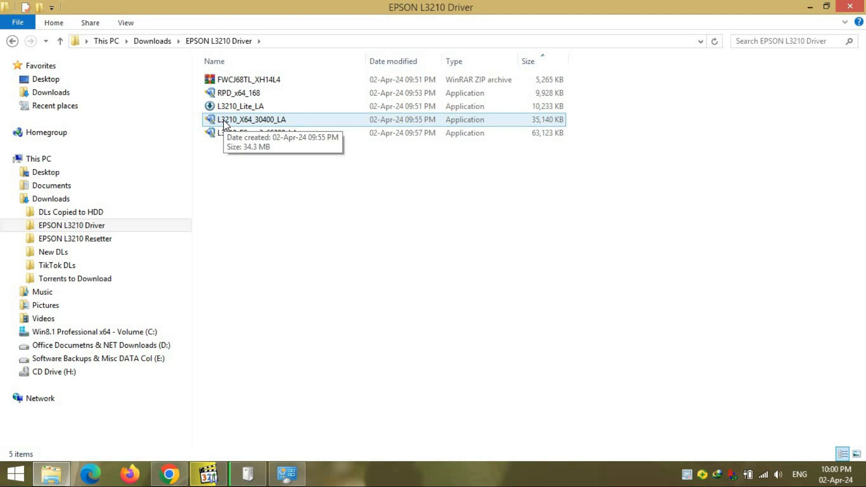
pyautogui.rightClick(221, 159)
pyautogui.click(259, 322)
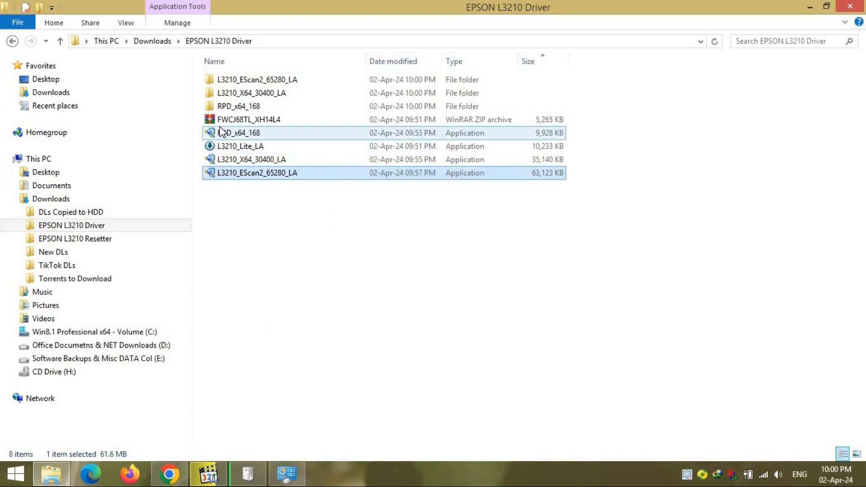
# Copy the path of the WINX64 folder inside the extracted L3210_X64_30400_LA folder and return to Devices and Printers.
pyautogui.doubleClick(222, 107)
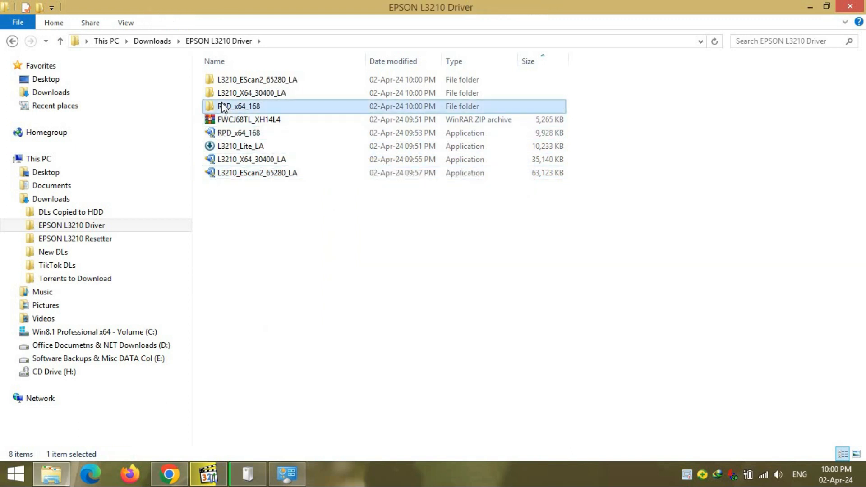
pyautogui.click(12, 41)
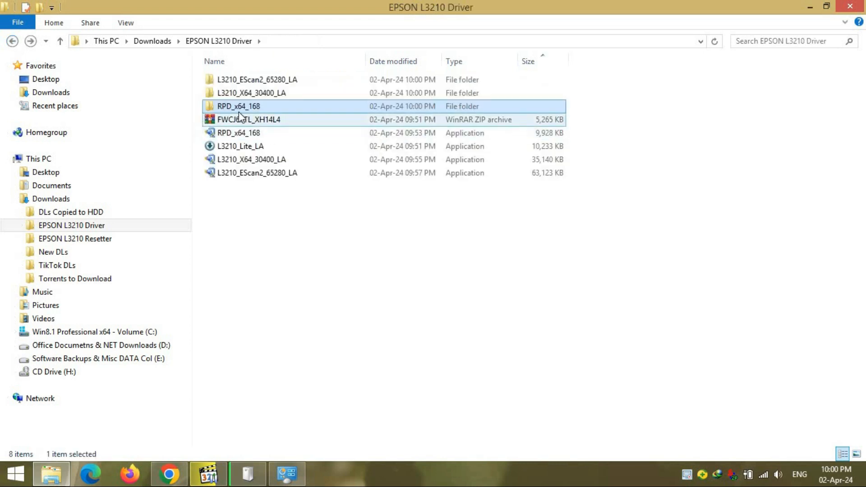
pyautogui.doubleClick(231, 93)
pyautogui.doubleClick(235, 82)
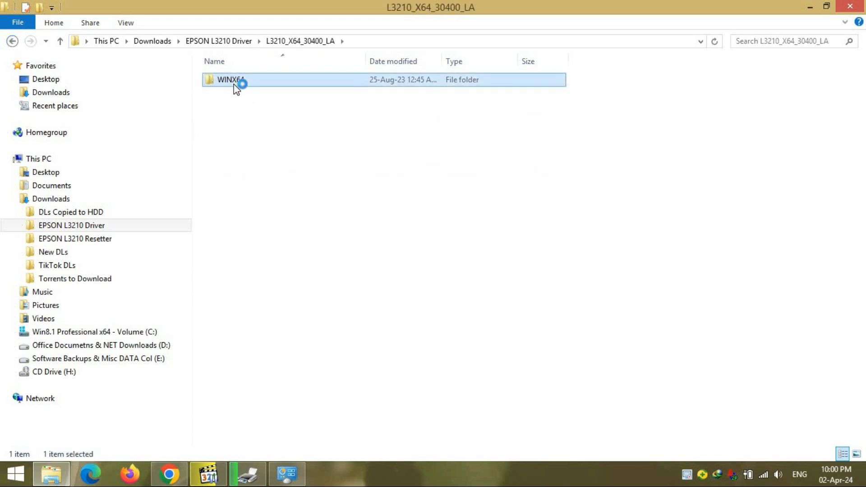
pyautogui.click(438, 41)
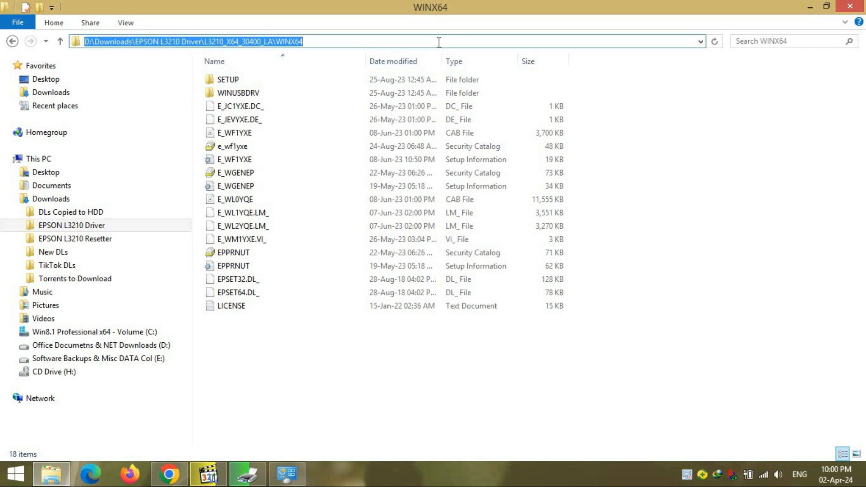
pyautogui.click(810, 6)
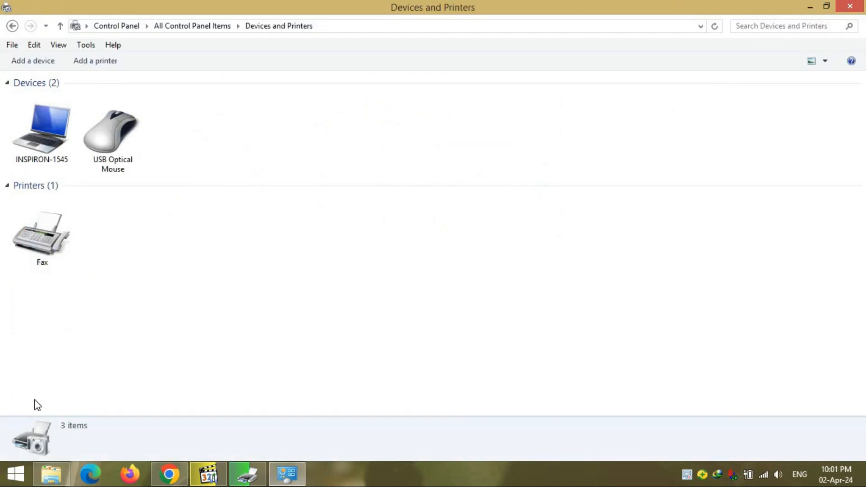
# Start adding a local printer with manual settings on the existing port USB001 (Virtual printer port for USB).
pyautogui.click(90, 61)
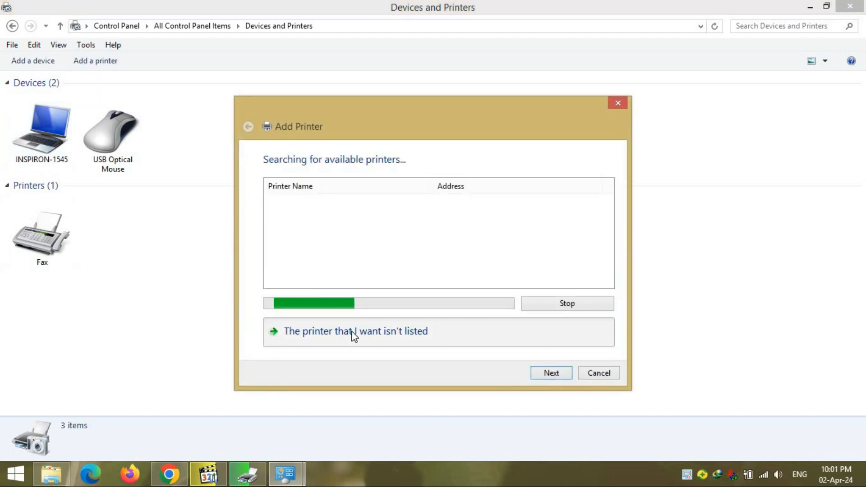
pyautogui.click(351, 331)
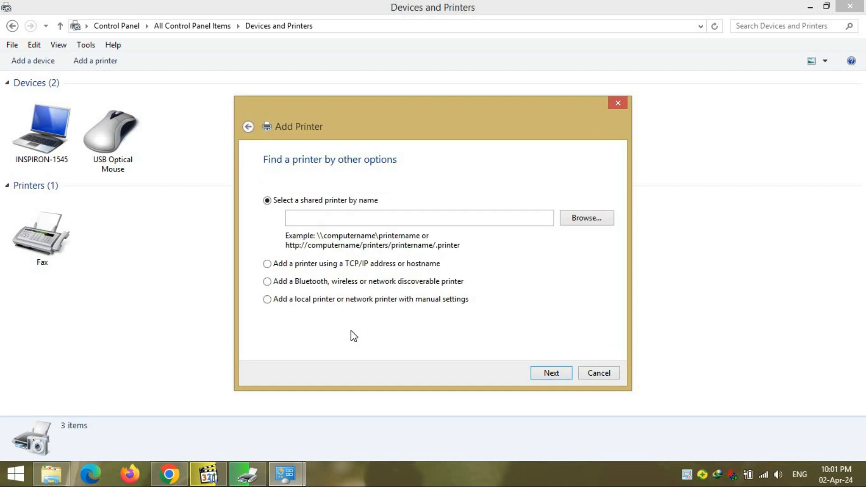
pyautogui.click(353, 301)
pyautogui.click(551, 373)
pyautogui.click(418, 210)
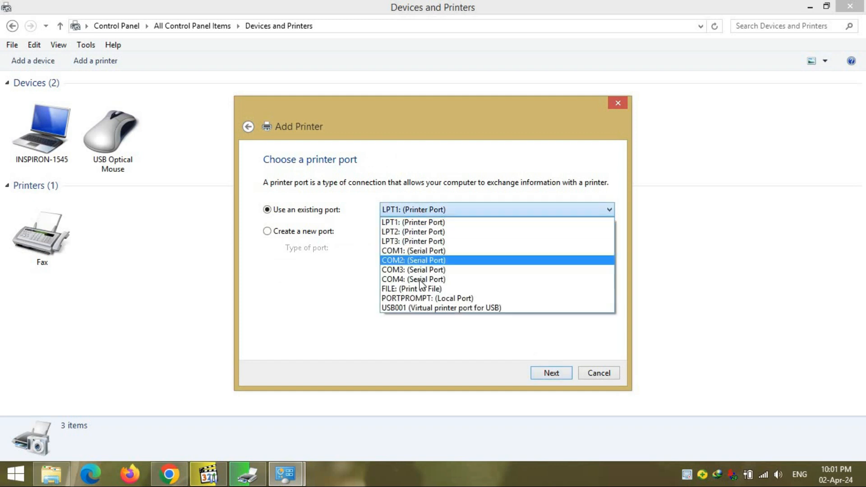
pyautogui.click(430, 307)
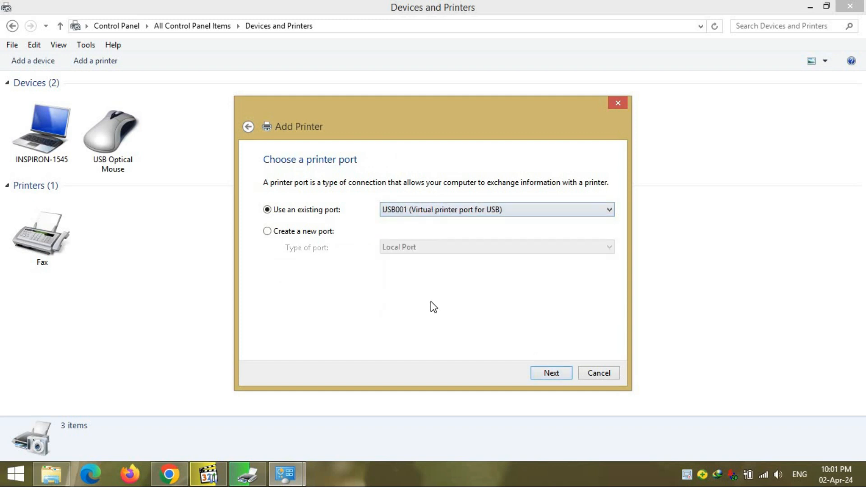
pyautogui.click(551, 374)
# Load the printer driver from D:\Downloads\EPSON L3210 Driver\L3210_X64_30400_LA\WINX64 and choose EPSON L3210 Series.
pyautogui.click(566, 326)
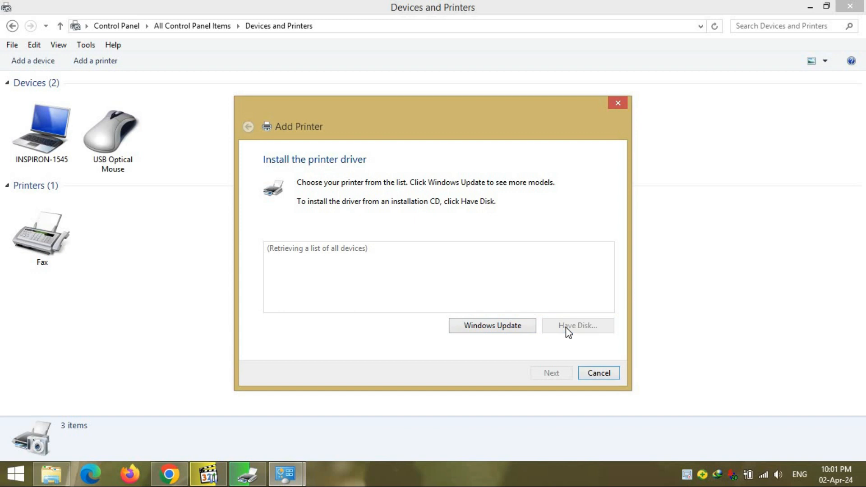
pyautogui.hotkey('ctrl', 'v')
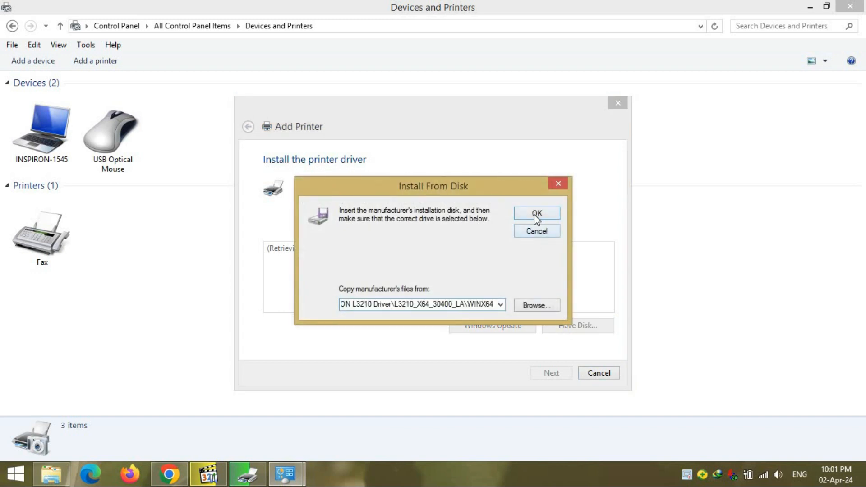
pyautogui.click(536, 215)
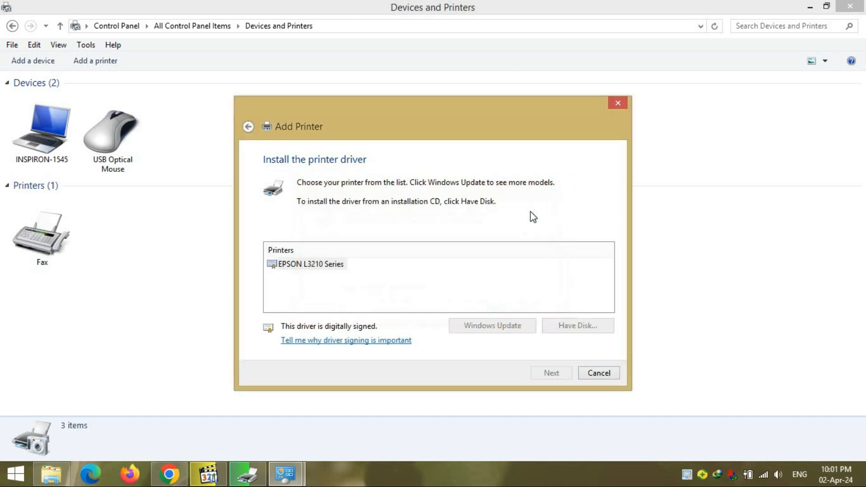
pyautogui.doubleClick(336, 269)
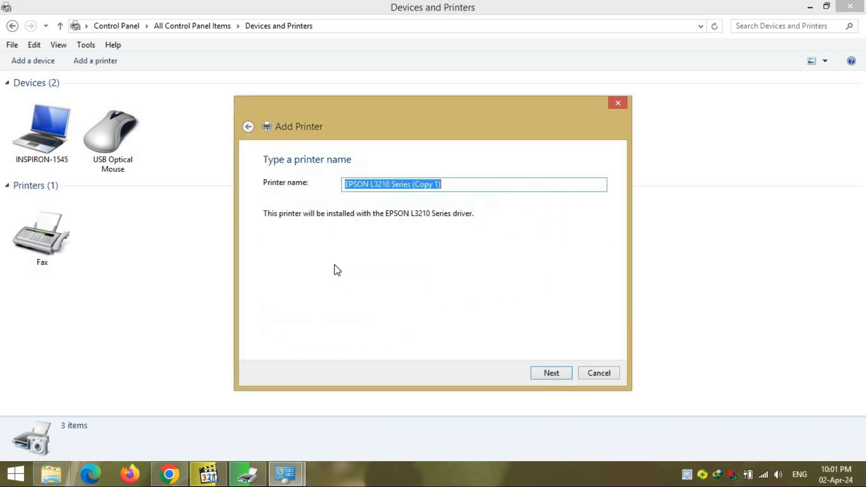
# Name the printer EPSON InkJet L3210 Series and install it.
pyautogui.click(467, 185)
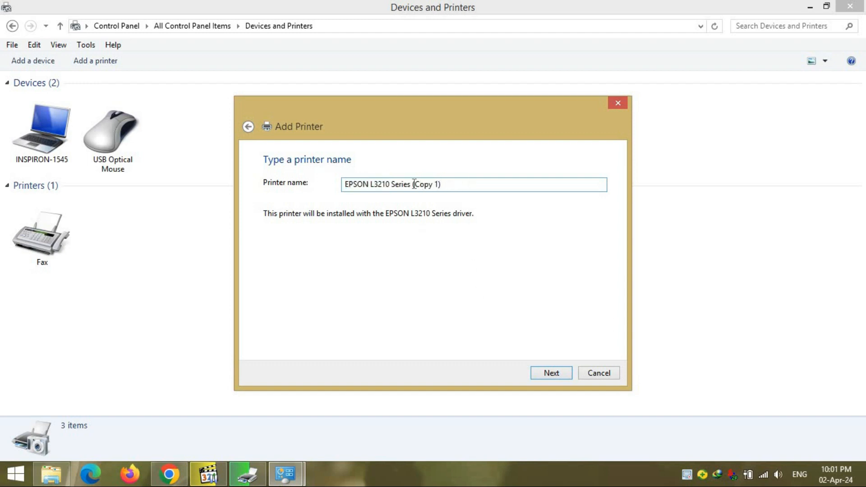
pyautogui.moveTo(411, 184); pyautogui.dragTo(522, 189)
pyautogui.press('BackSpace')
pyautogui.write('PSC')
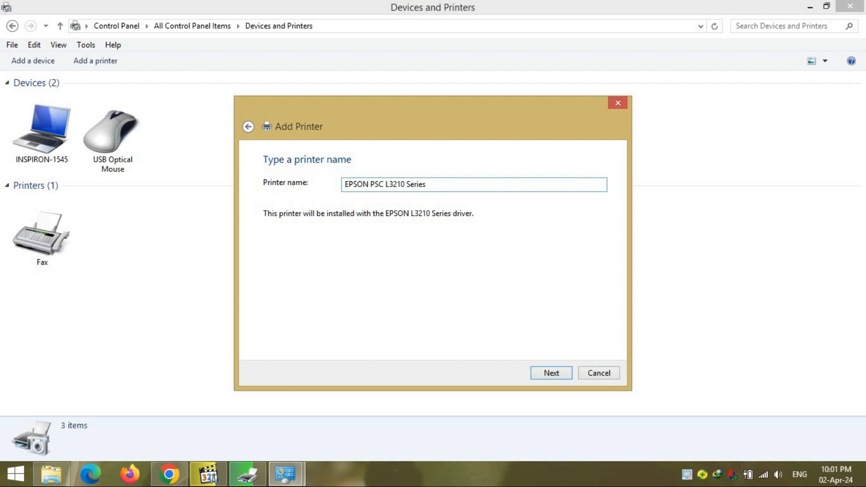
pyautogui.press('BackSpace')
pyautogui.press('BackSpace')
pyautogui.press('BackSpace')
pyautogui.press('BackSpace')
pyautogui.write('InkJet')
pyautogui.press('Return')
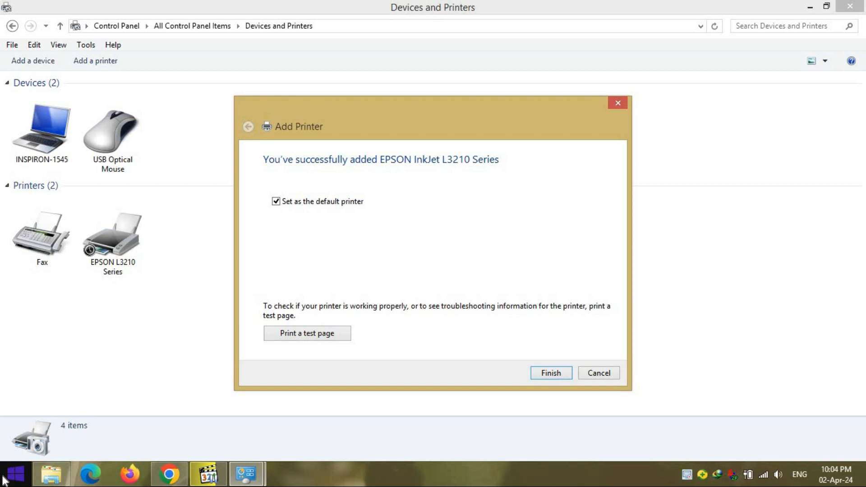
# Try to remove the EPSON L3210 Series device from the printers list.
pyautogui.rightClick(109, 242)
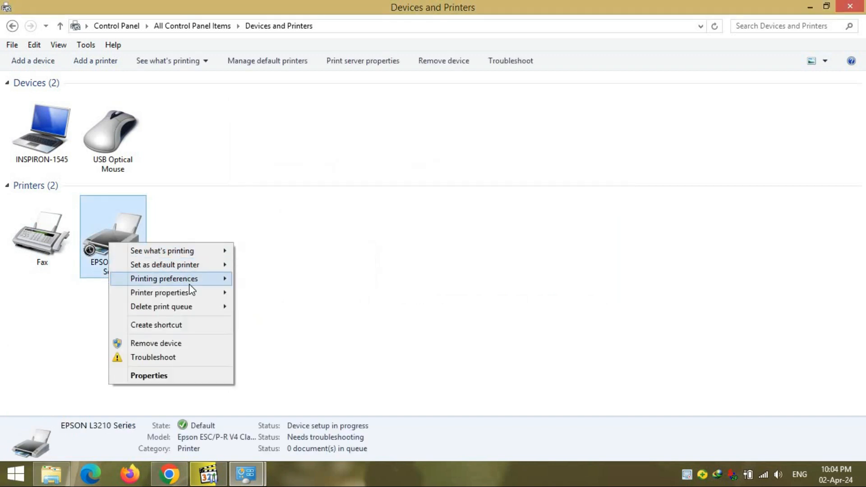
pyautogui.moveTo(197, 308)
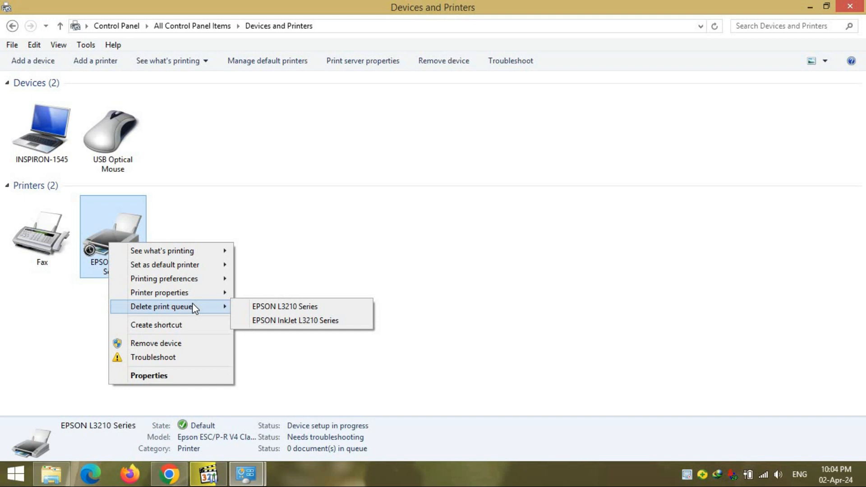
pyautogui.click(193, 342)
pyautogui.click(472, 231)
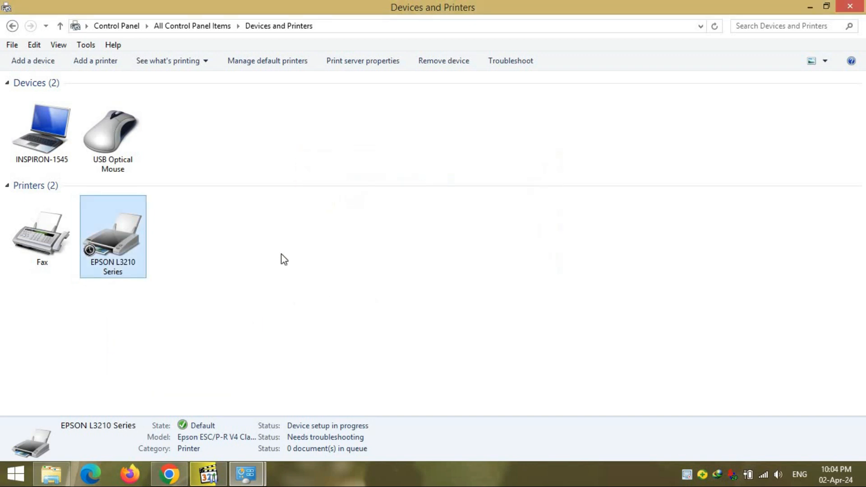
# Open the print queue of EPSON InkJet L3210 Series from the EPSON L3210 Series device.
pyautogui.rightClick(120, 236)
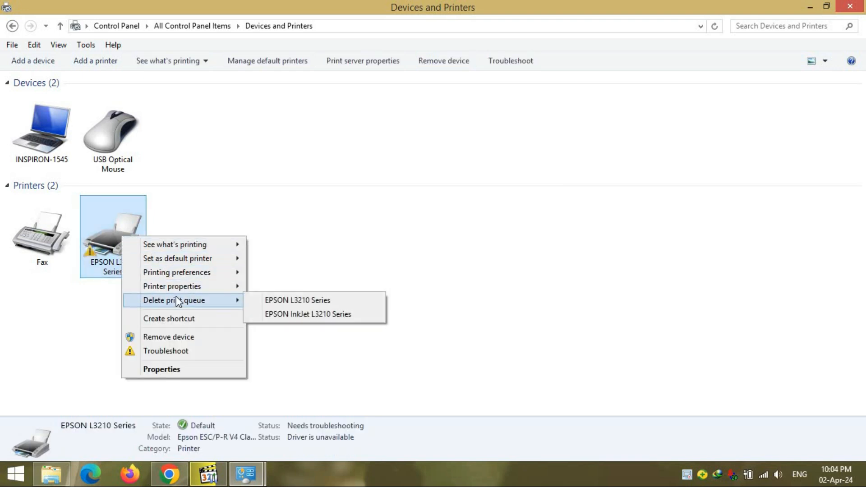
pyautogui.moveTo(185, 287)
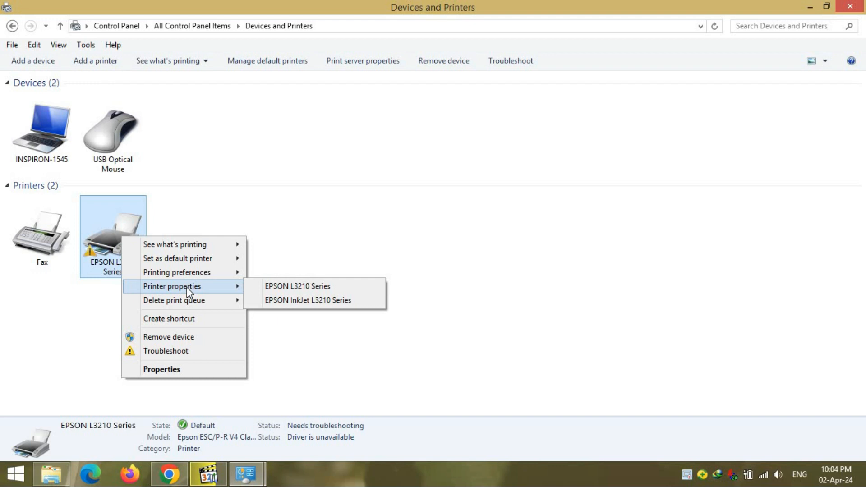
pyautogui.moveTo(216, 245)
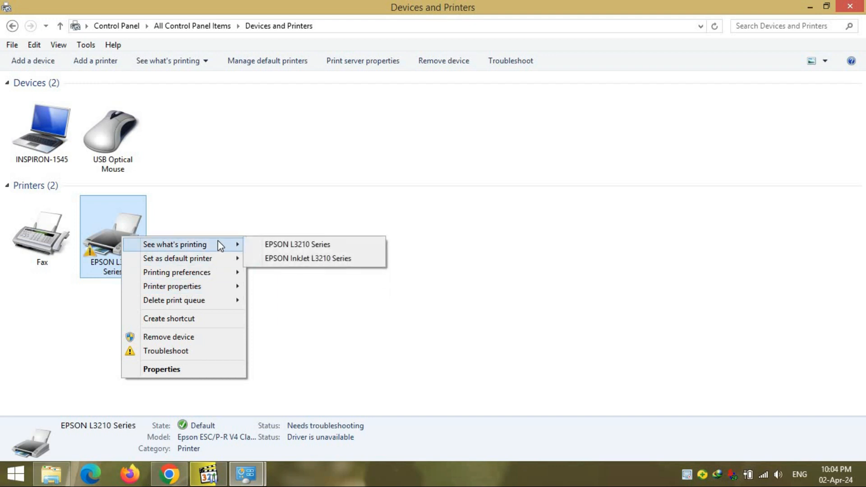
pyautogui.click(310, 257)
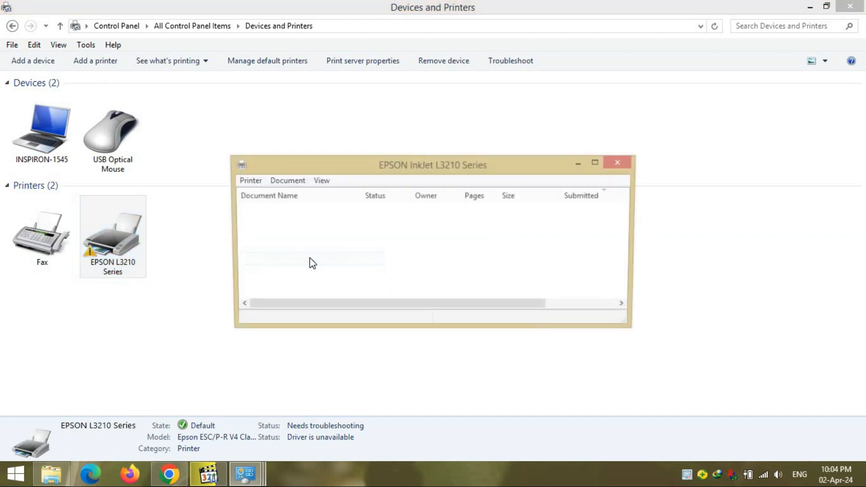
# Return to the Add Printer wizard, send a test page to EPSON InkJet L3210 Series and finish with it as the default printer.
pyautogui.click(245, 473)
pyautogui.click(269, 401)
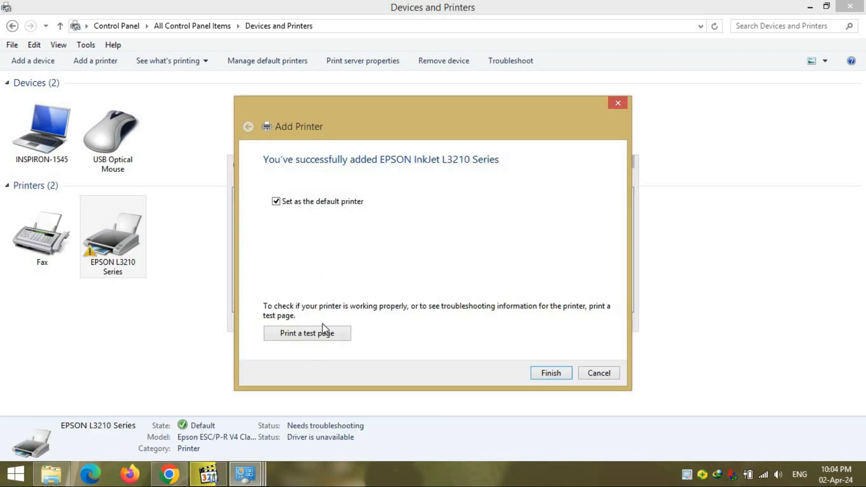
pyautogui.click(326, 336)
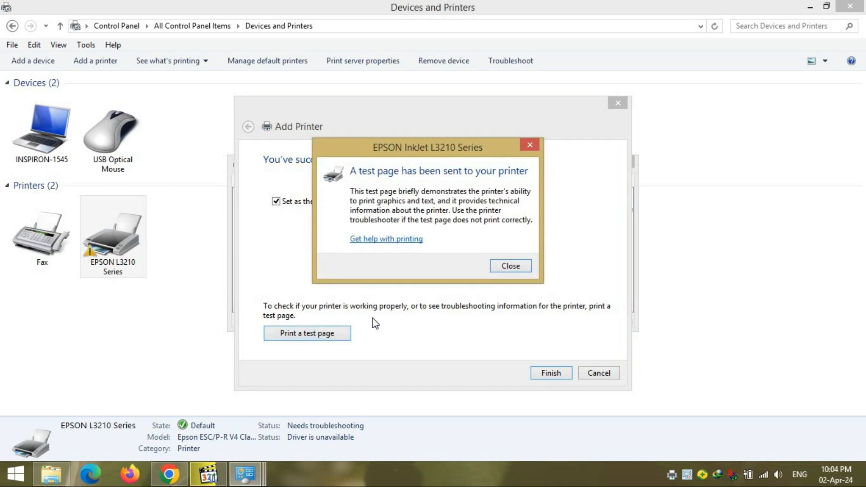
pyautogui.click(507, 269)
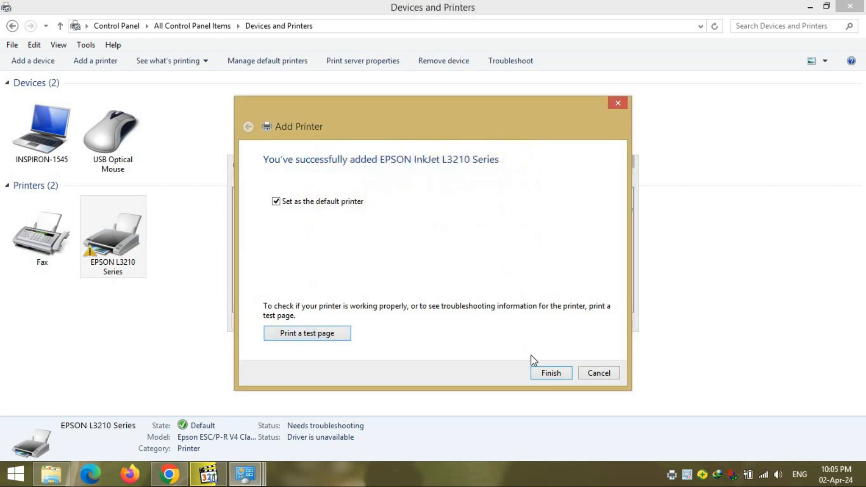
pyautogui.click(554, 374)
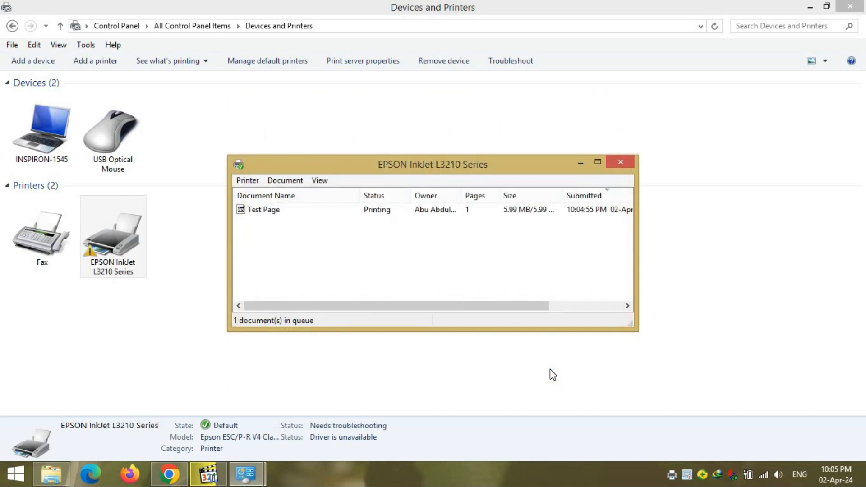